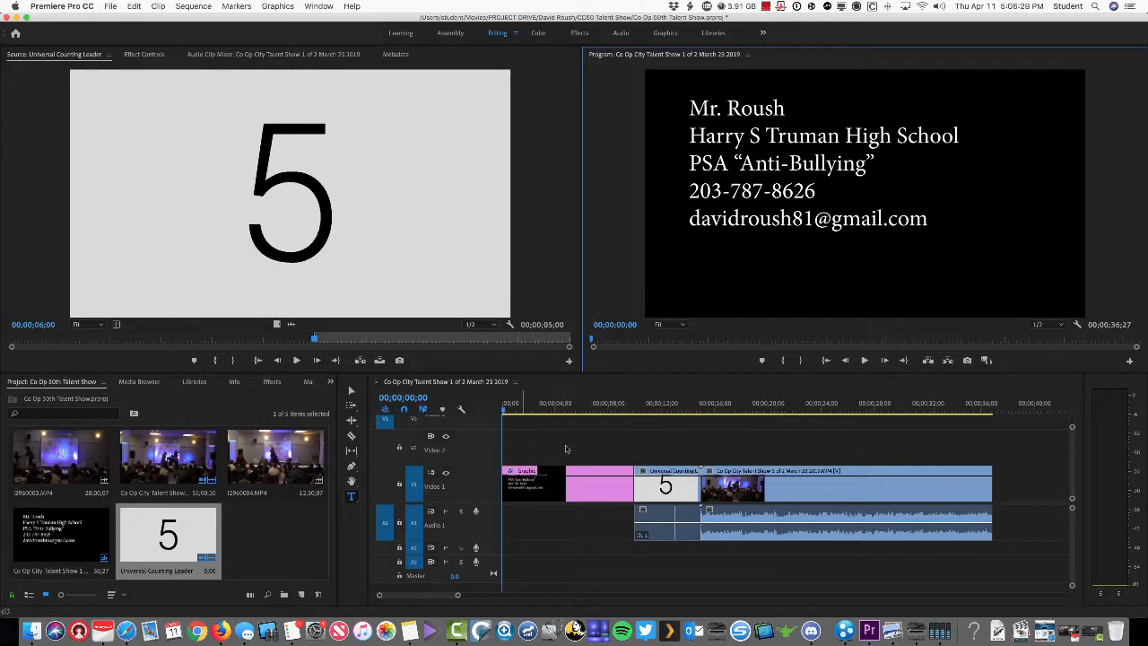
Mark the sequence In point at 00;00;11;26, where the countdown leader shows 4
left_click(661, 405)
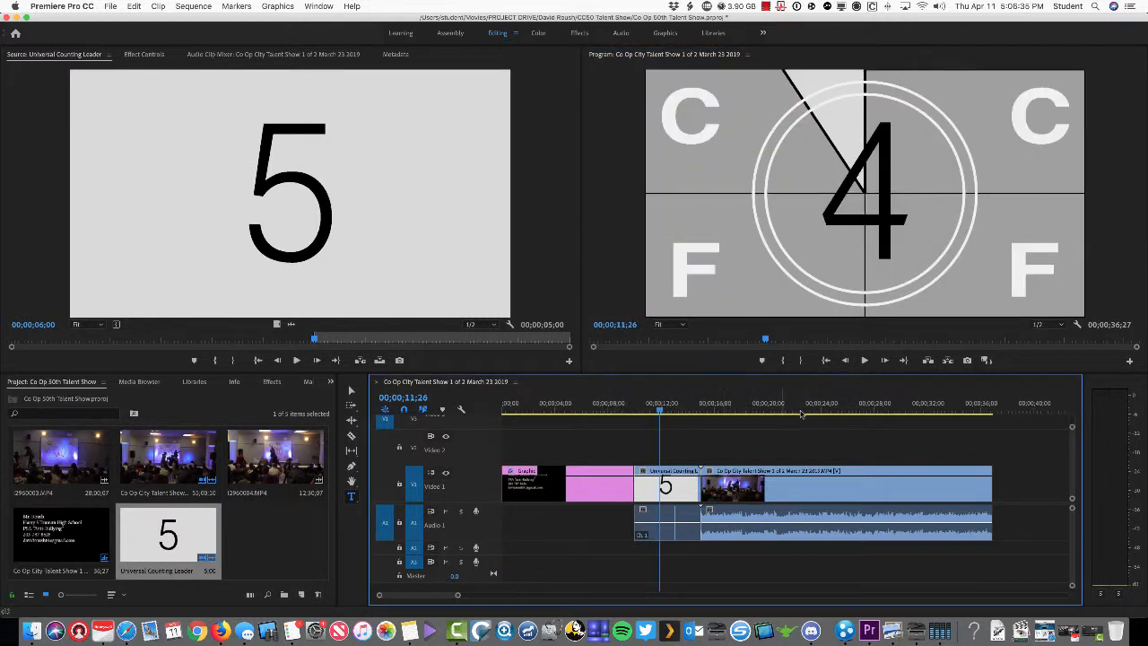
key("i")
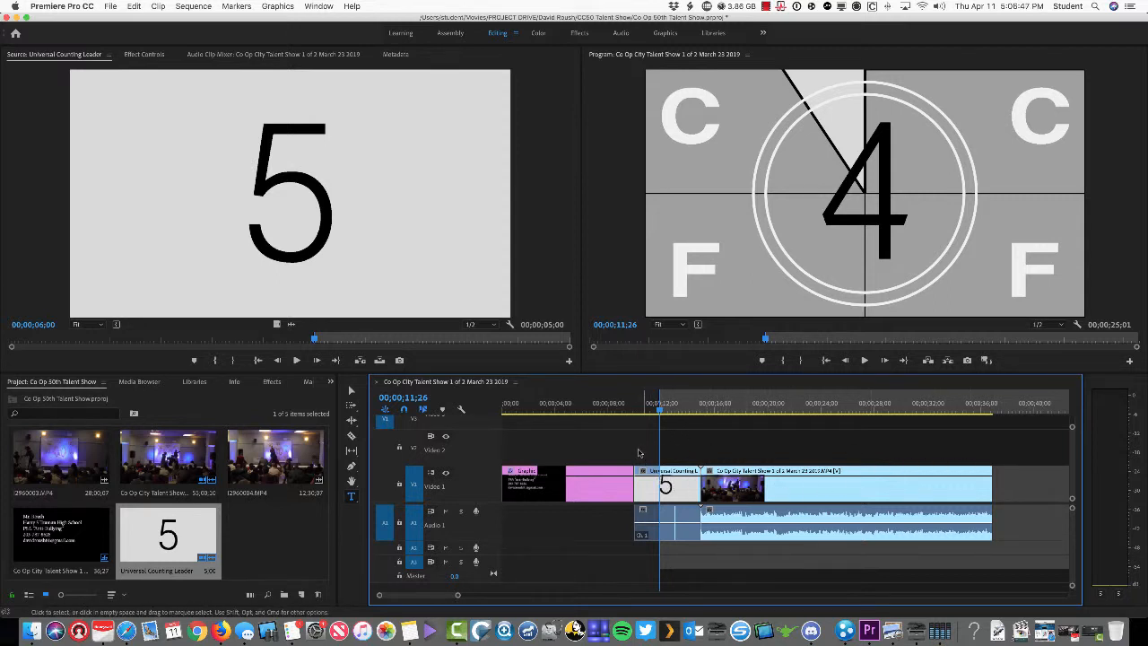
Mark an Out point at 00;00;15;29, then clear both In and Out points from the ruler
left_click(715, 404)
key("o")
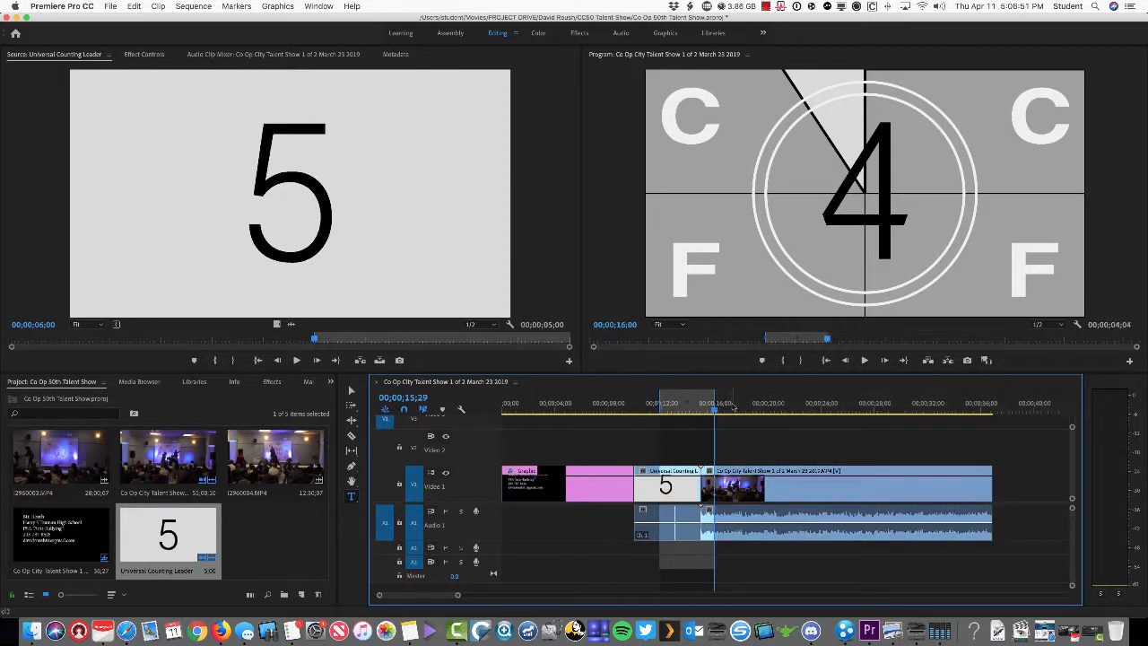
right_click(735, 409)
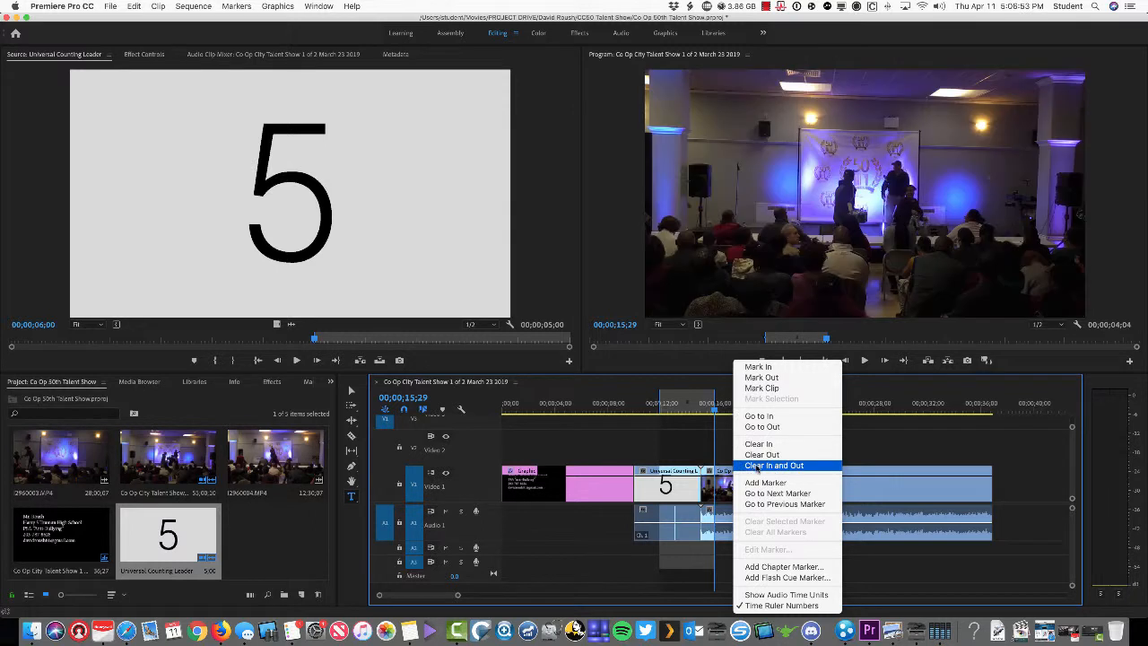
left_click(757, 466)
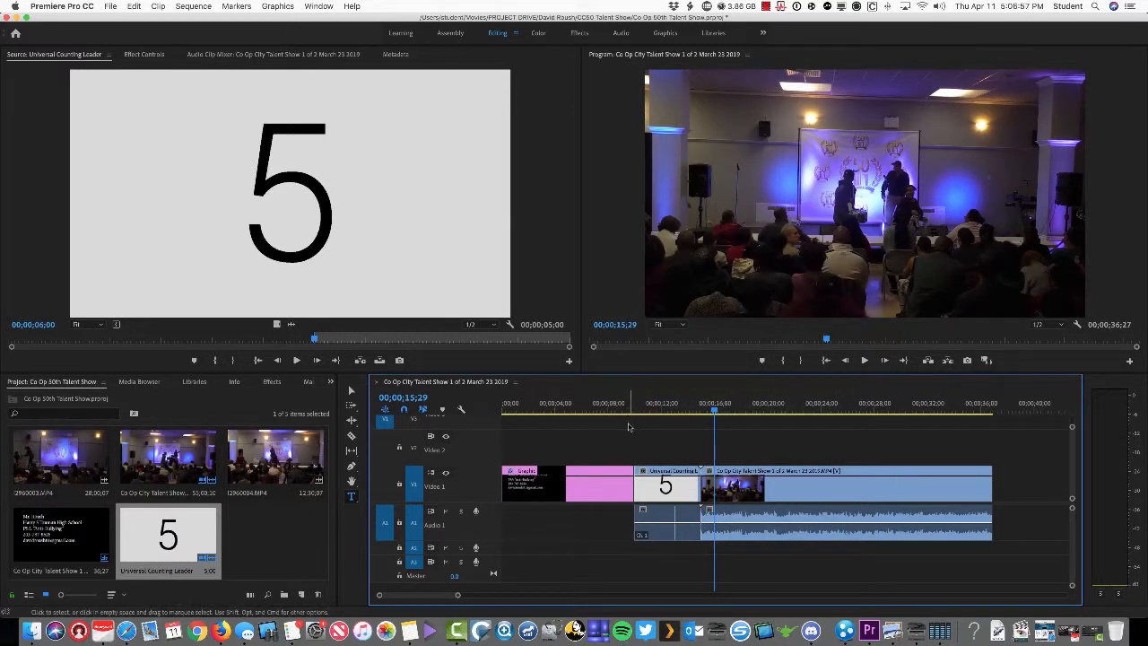
scroll(628, 427, "up", 1)
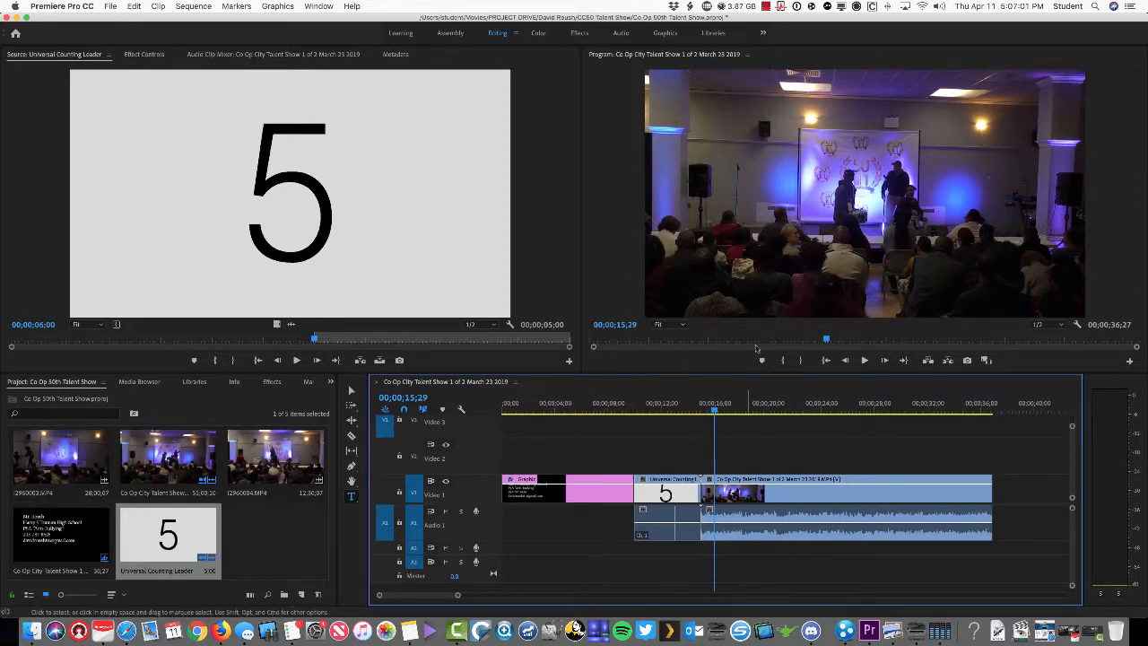
left_click(614, 268)
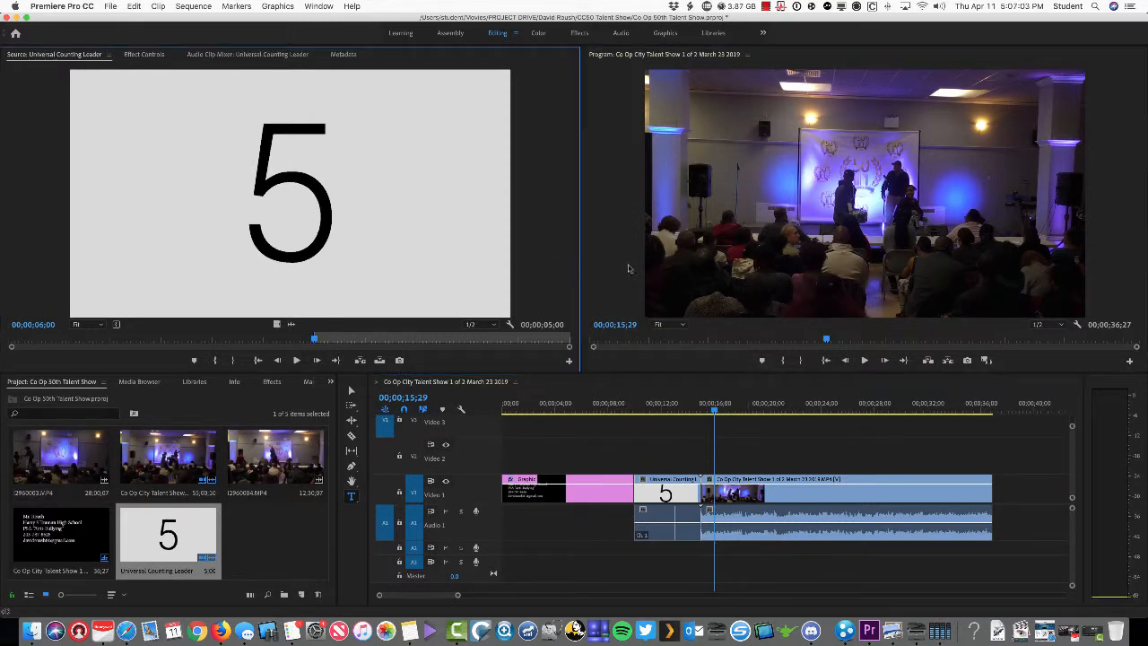
left_click(584, 445)
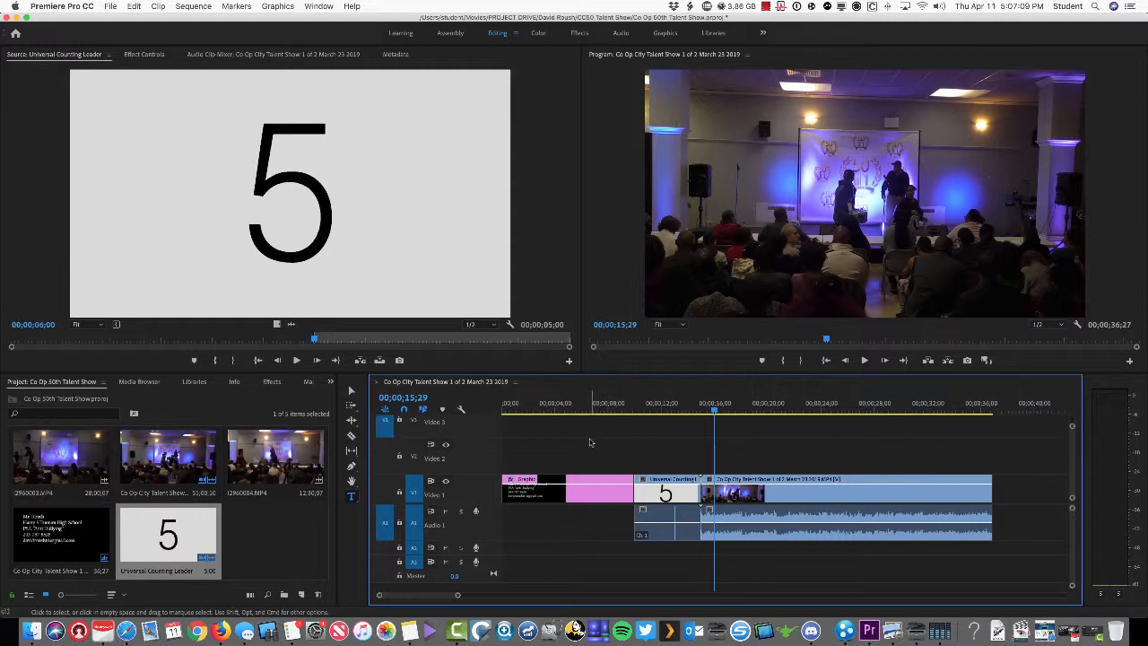
Open the sequence's Export Settings through File > Export > Media
left_click(111, 7)
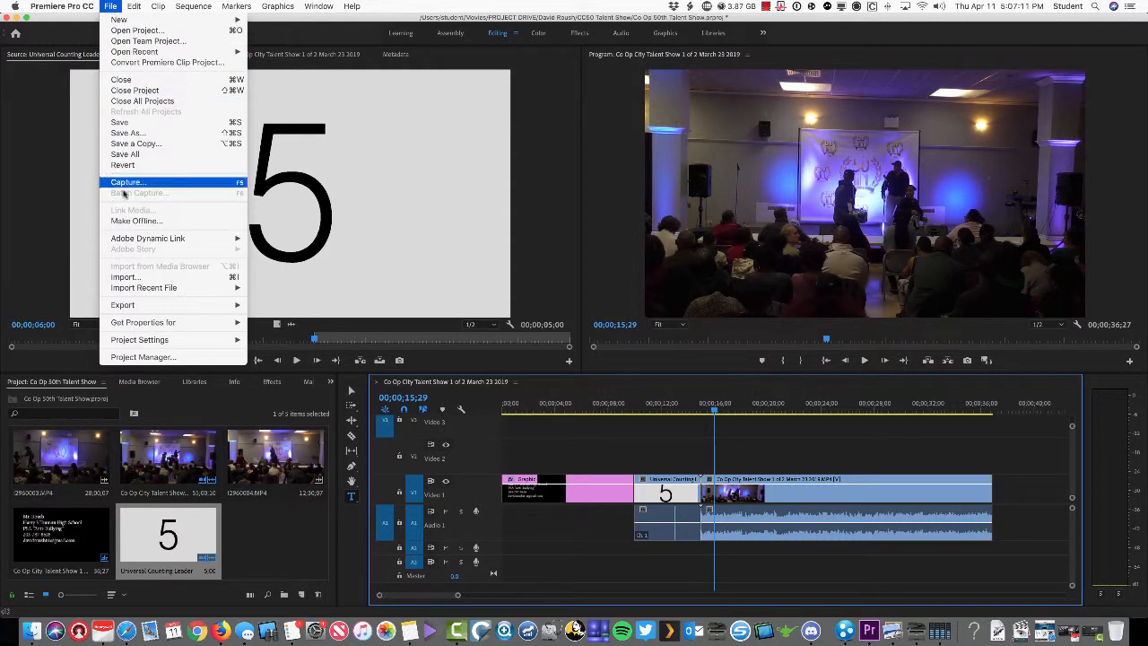
left_click(277, 310)
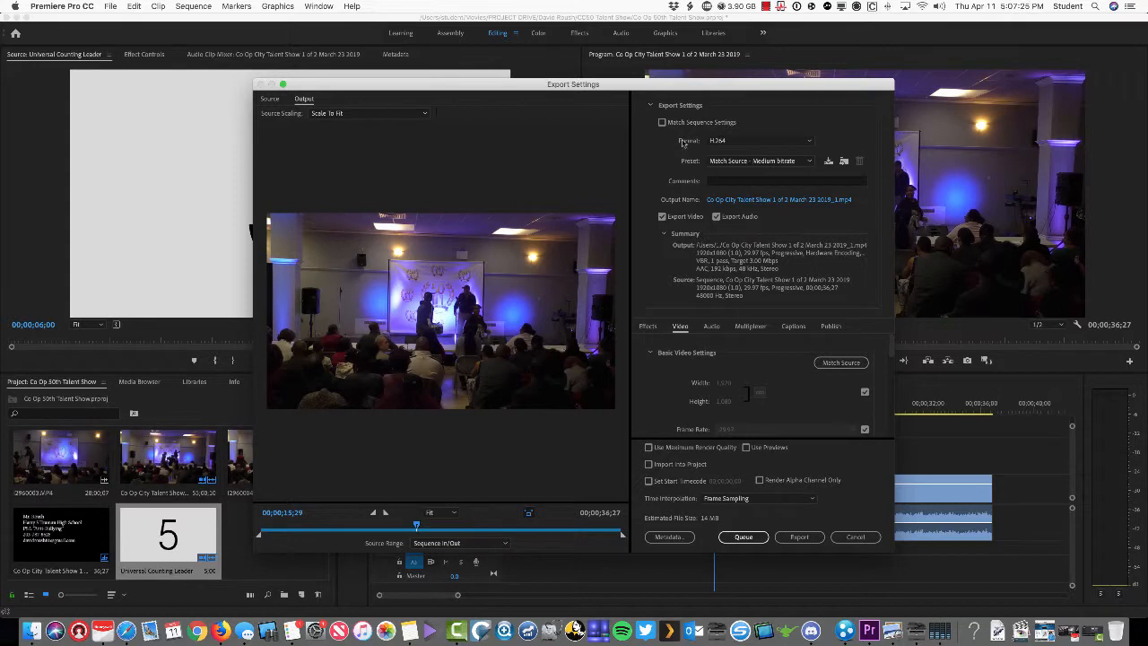
left_click(736, 141)
left_click(732, 241)
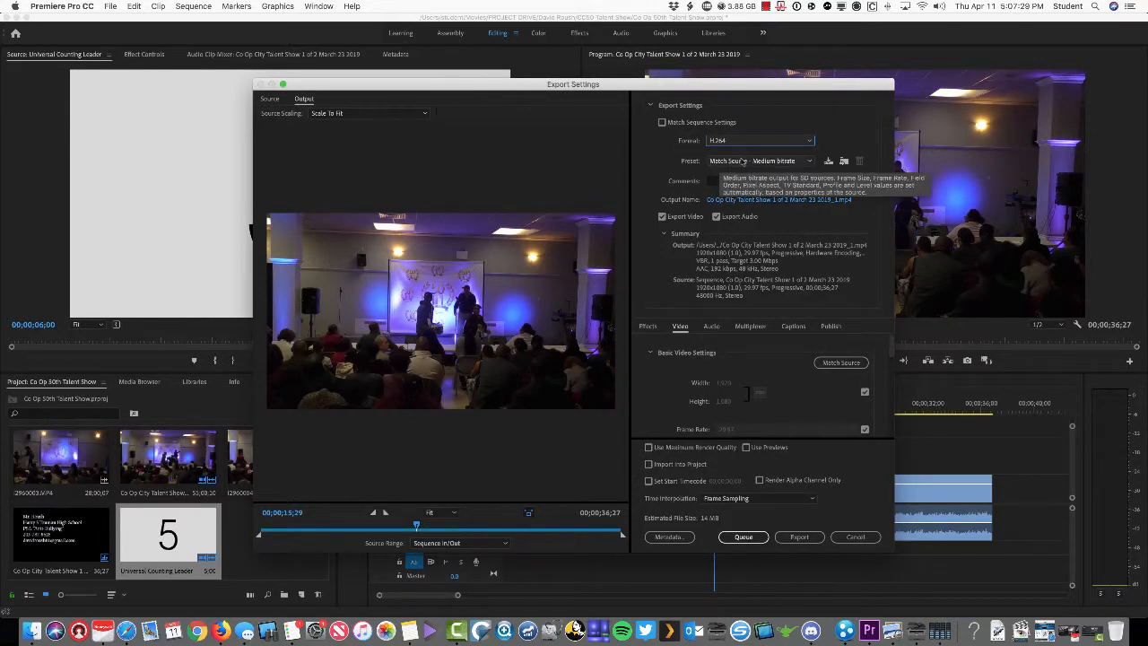
left_click(743, 163)
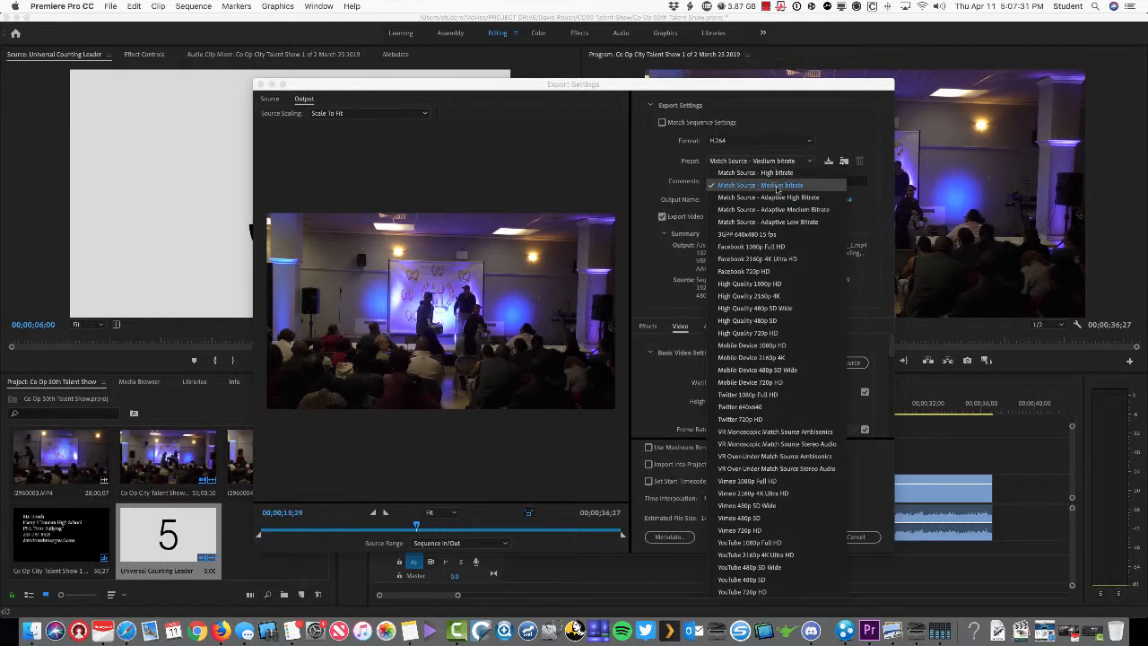
left_click(777, 186)
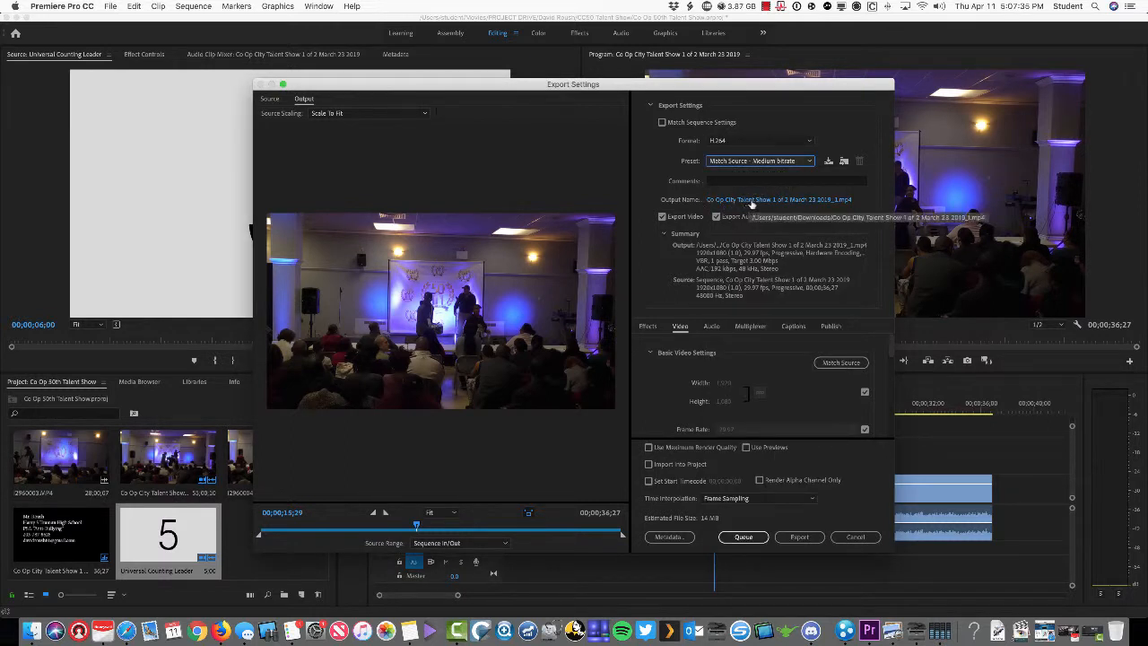
left_click(753, 202)
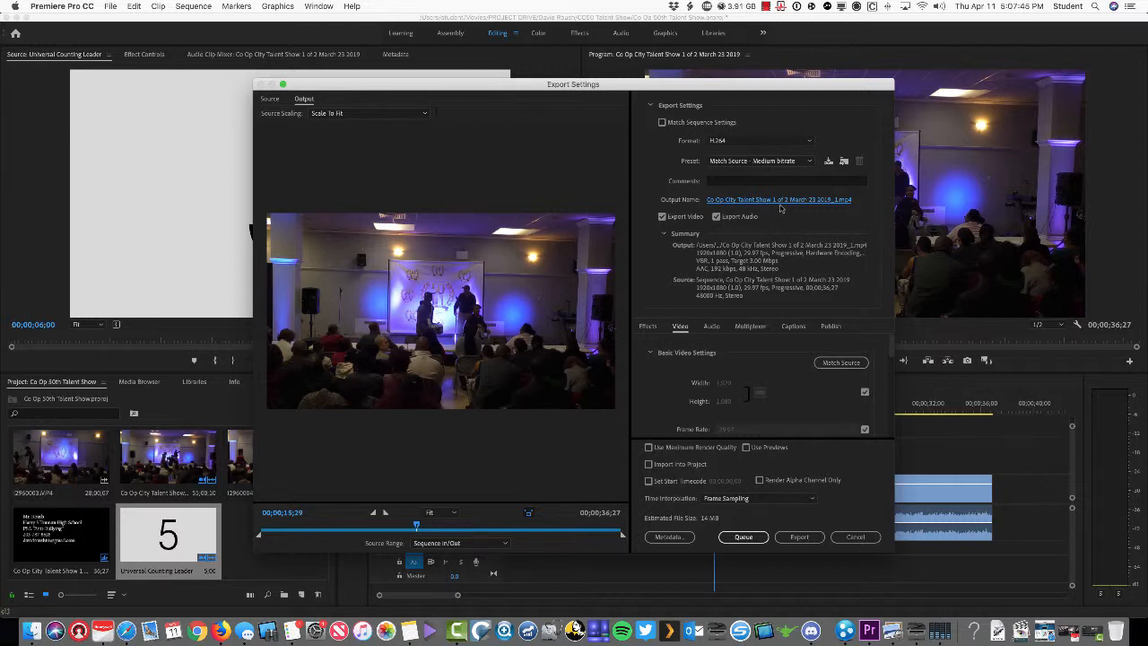
Browse the expanded save dialog to the Desktop's Hand In - Ready to Grade folder
left_click(780, 201)
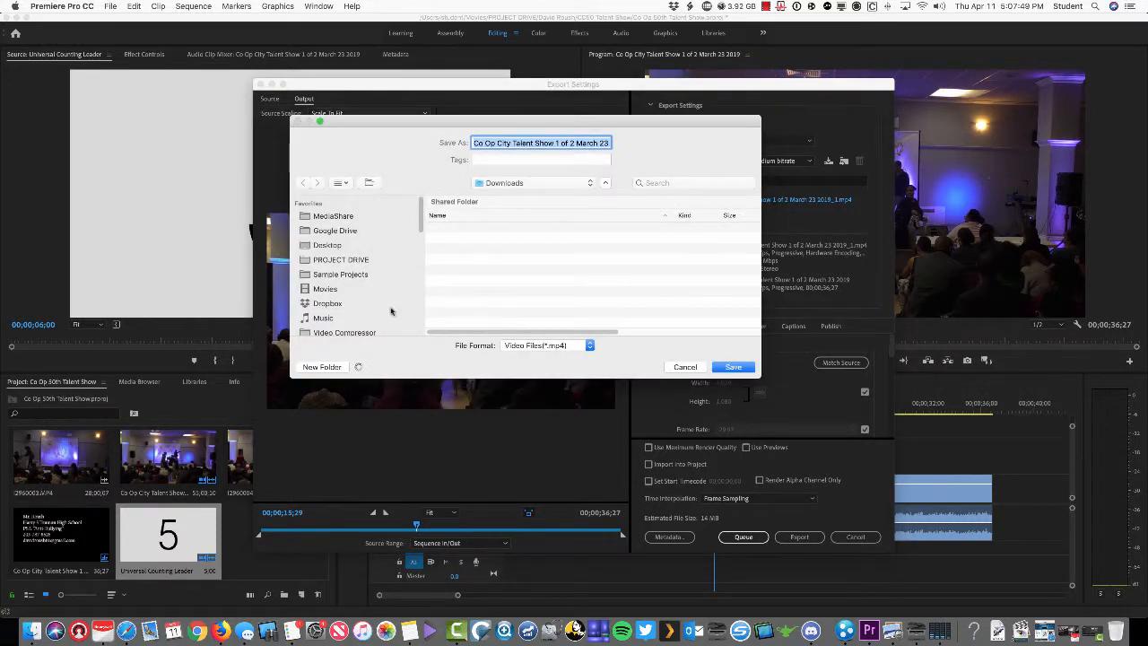
left_click(607, 183)
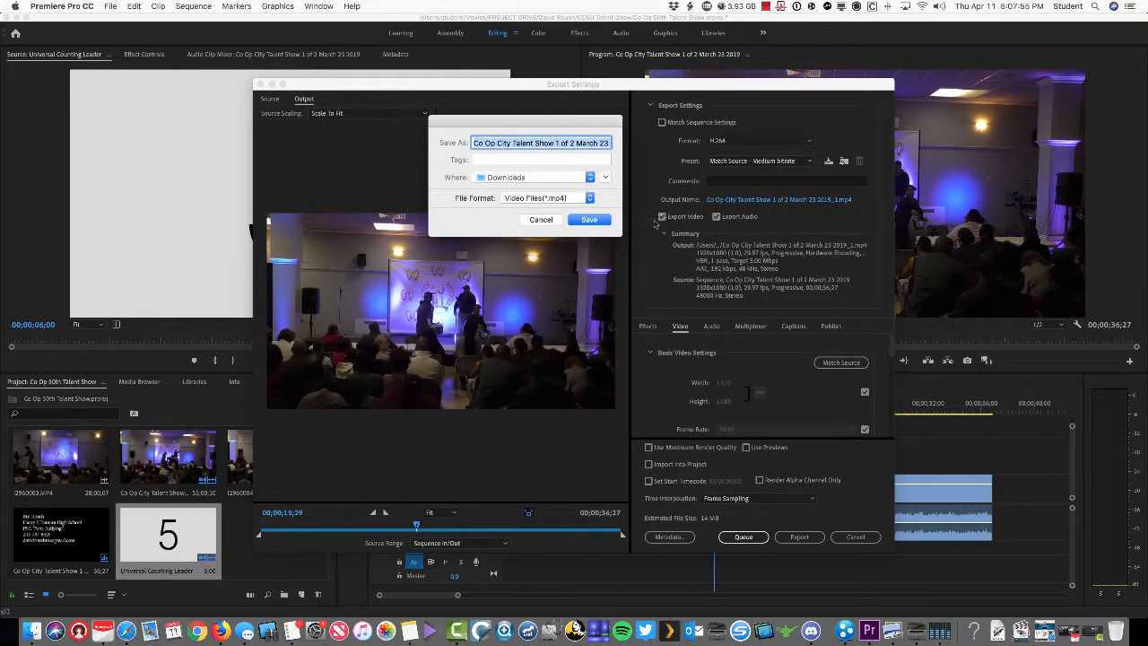
left_click(606, 178)
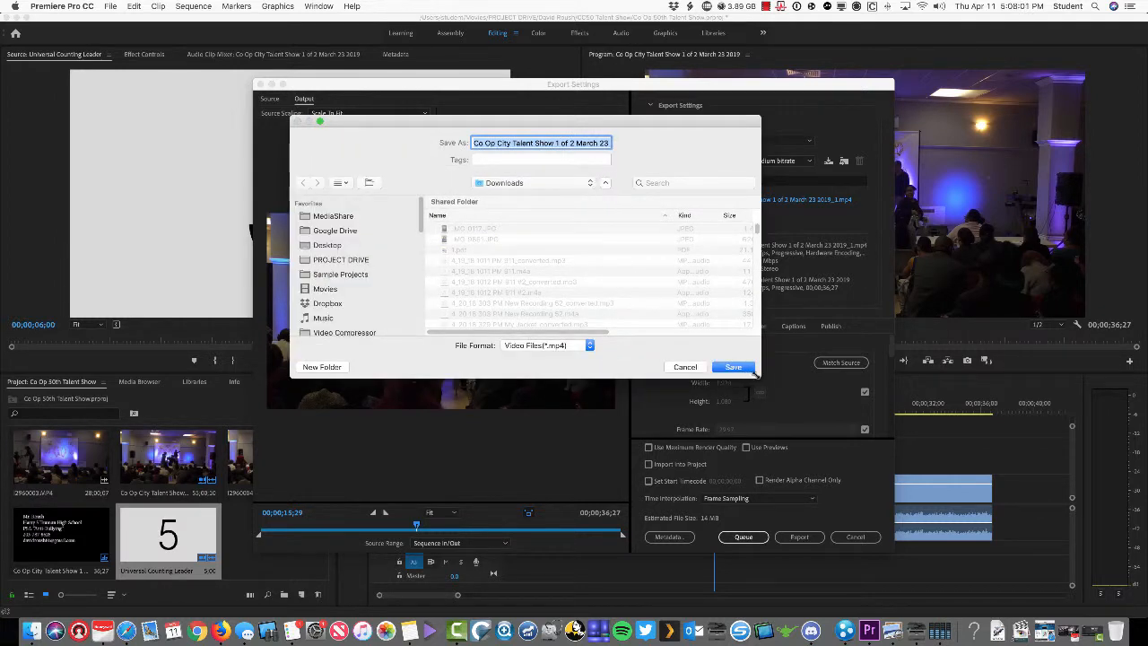
left_click_drag(759, 377, 967, 524)
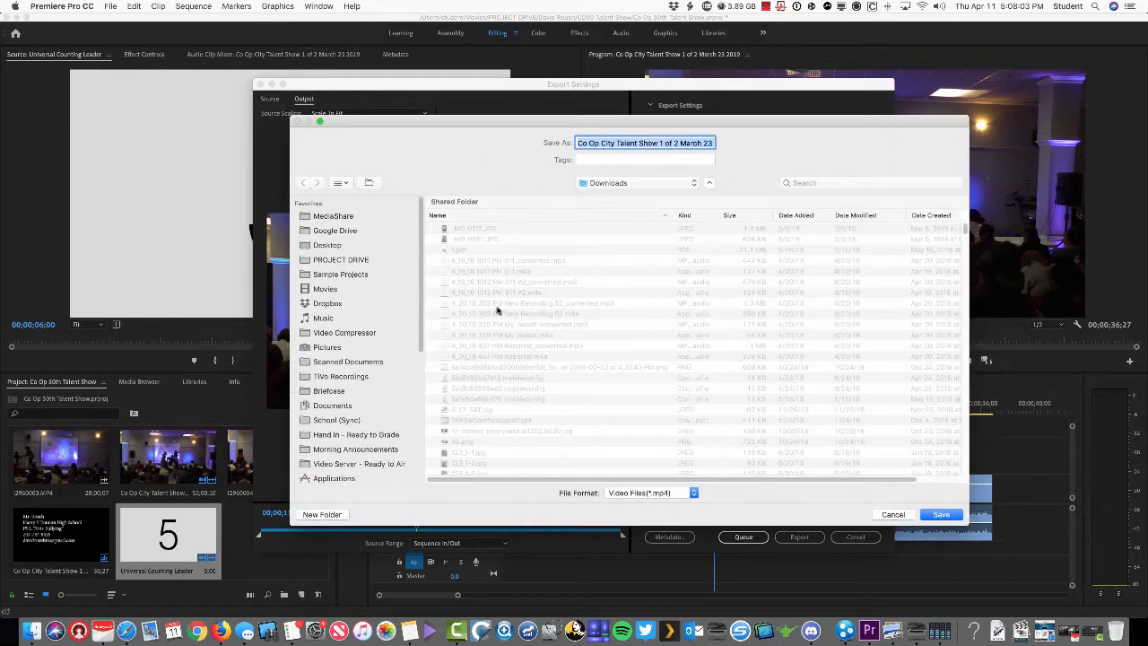
left_click(320, 246)
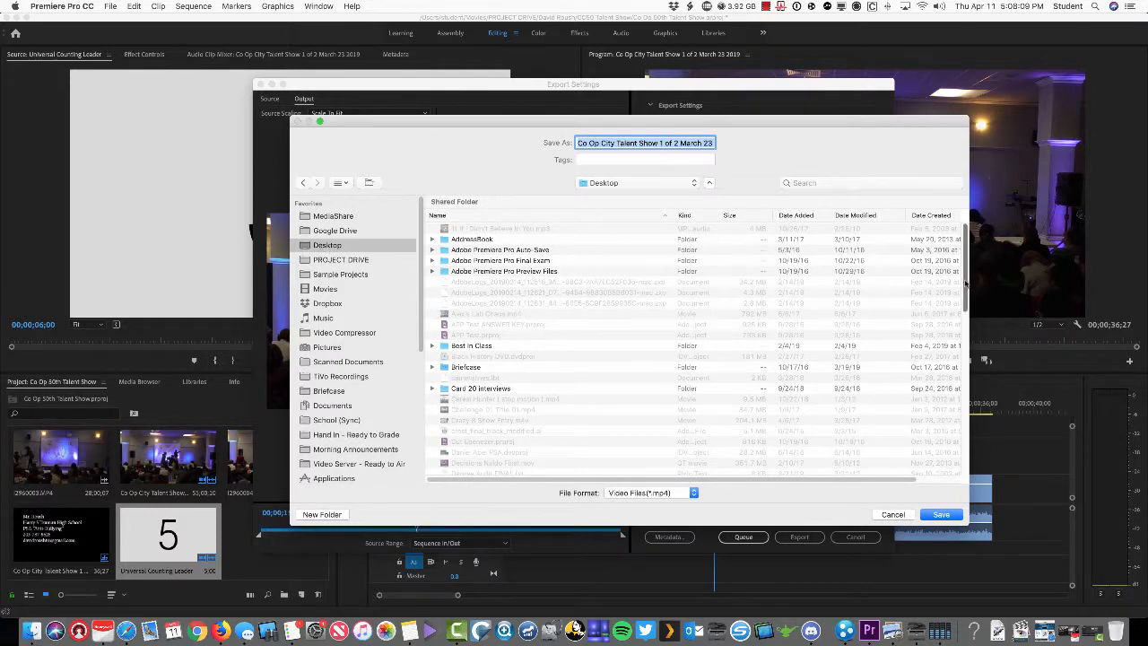
left_click_drag(965, 283, 958, 434)
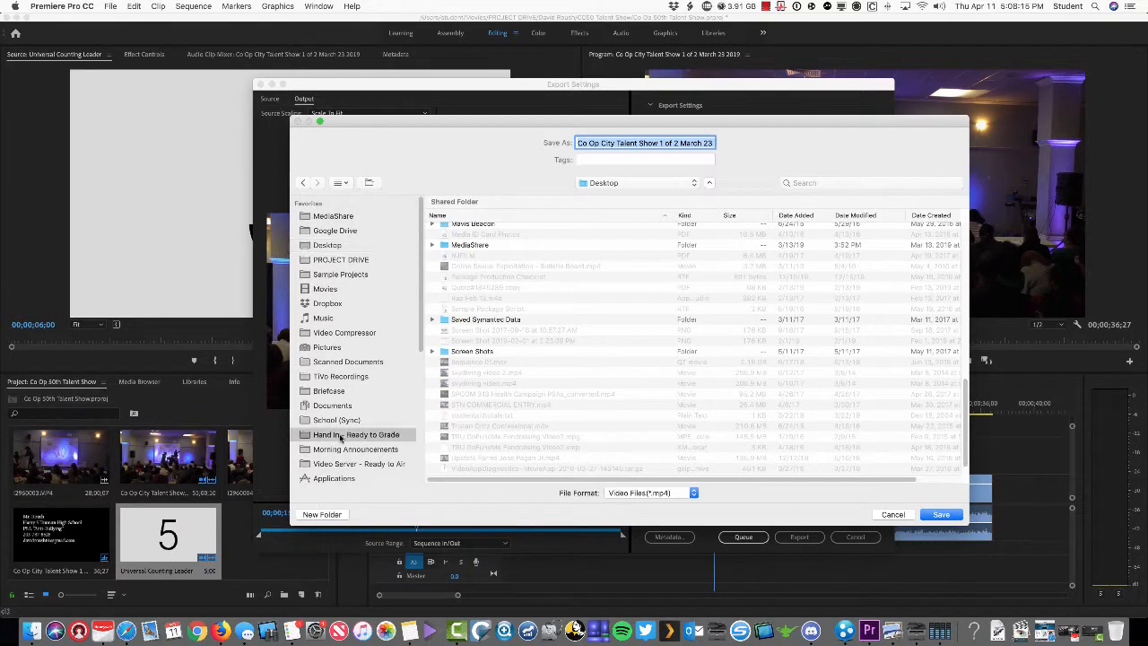
left_click(337, 436)
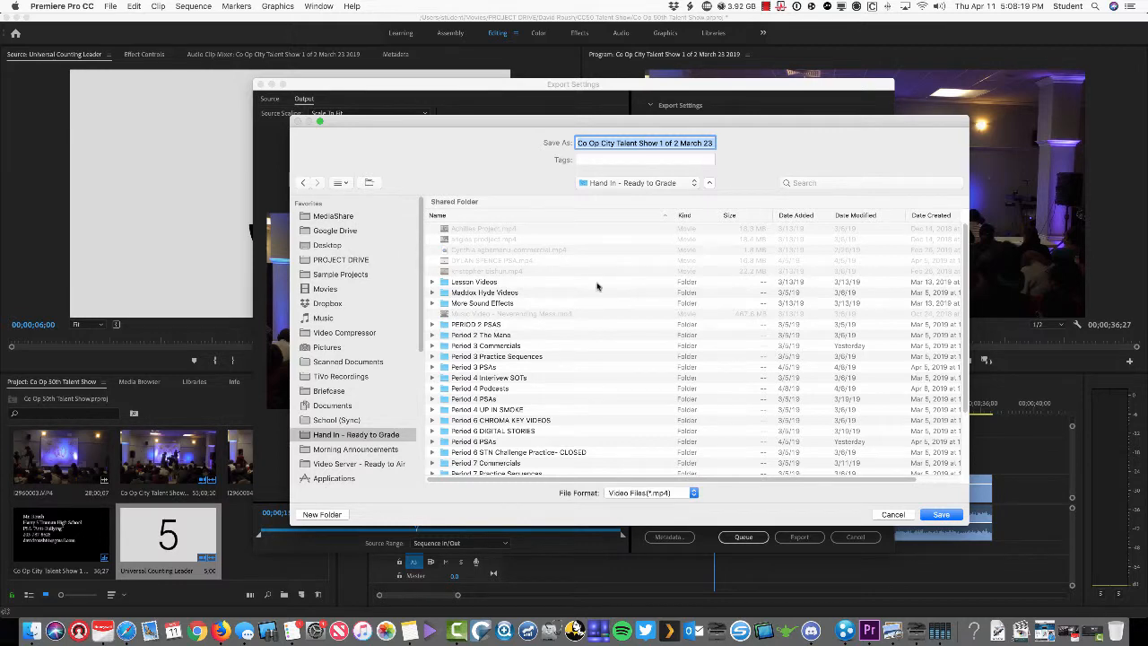
scroll(489, 337, "down", 5)
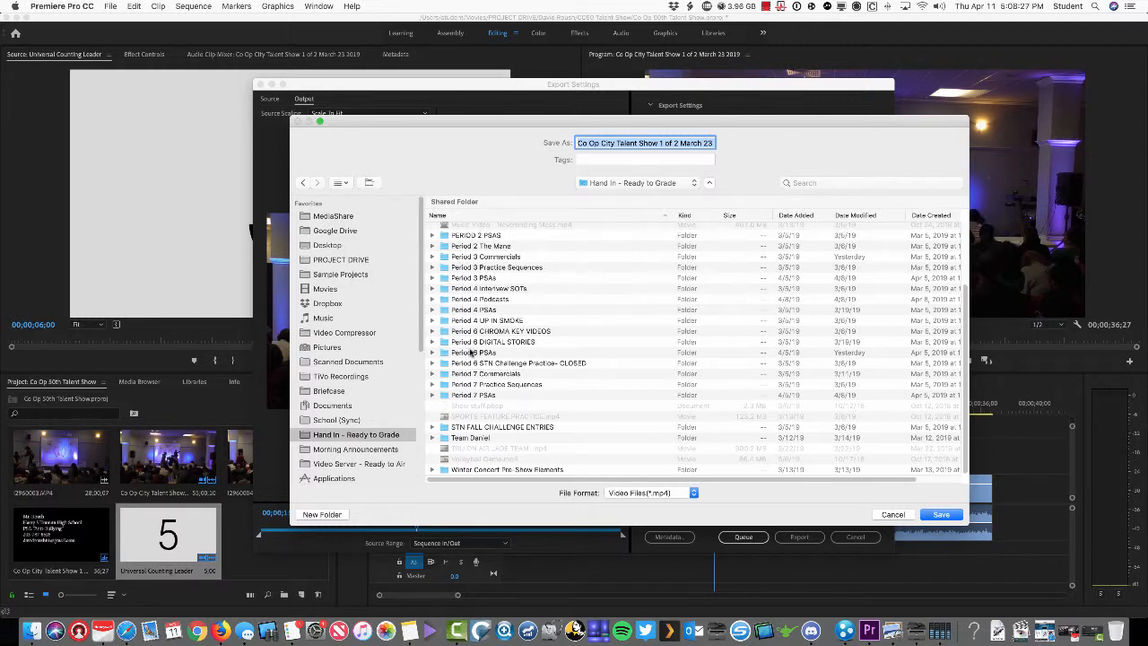
Open Period 6 PSAs > Handed in Wednesday Apr 10 and name the file as the teacher's PSA Project
double_click(444, 356)
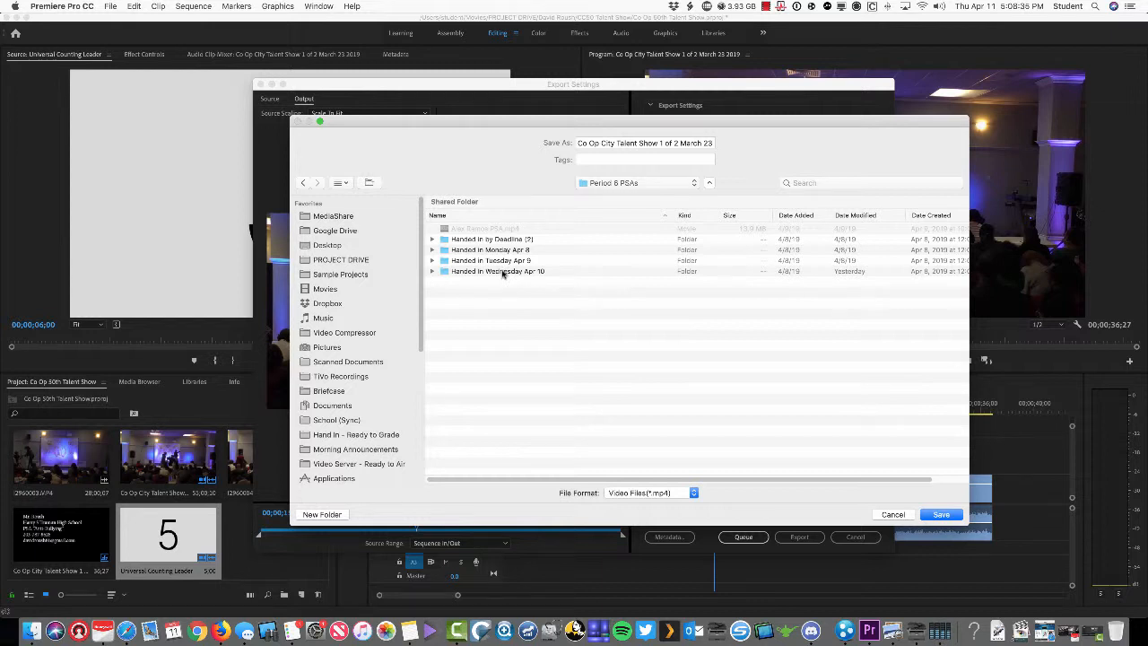
double_click(502, 272)
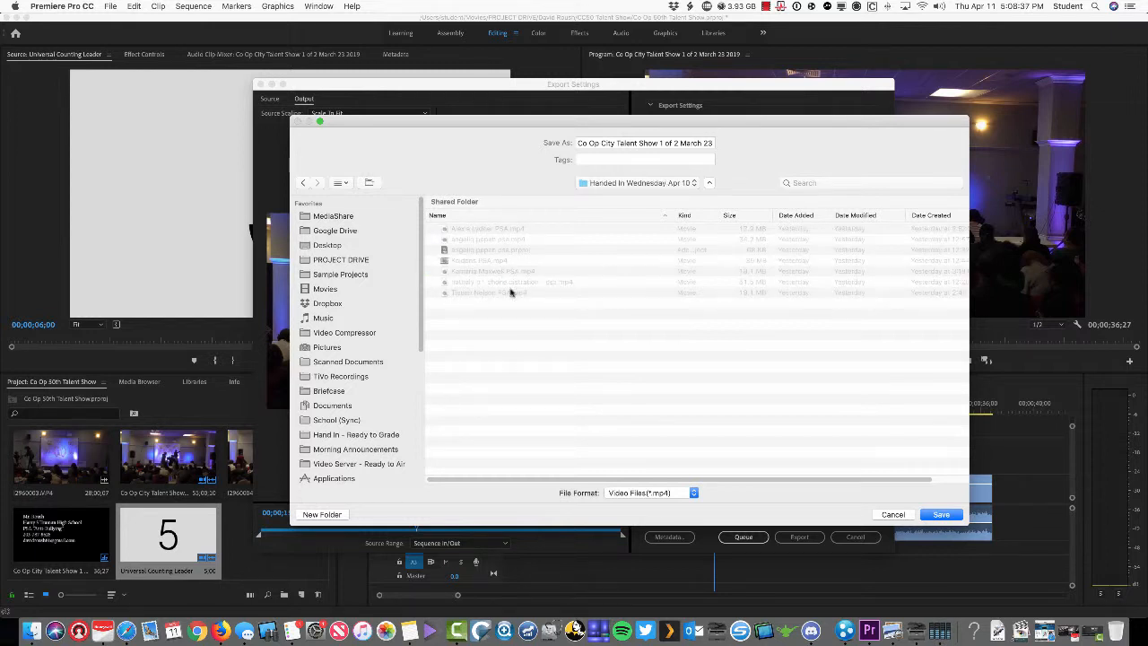
left_click(626, 142)
key("super+a")
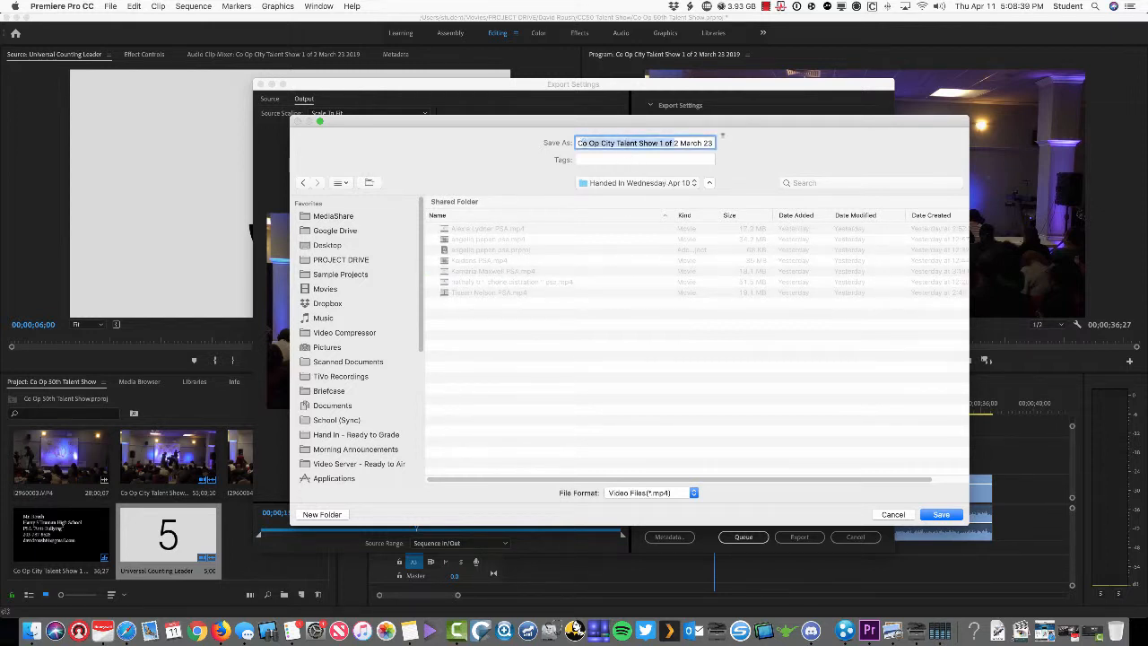
type("C")
key("BackSpace")
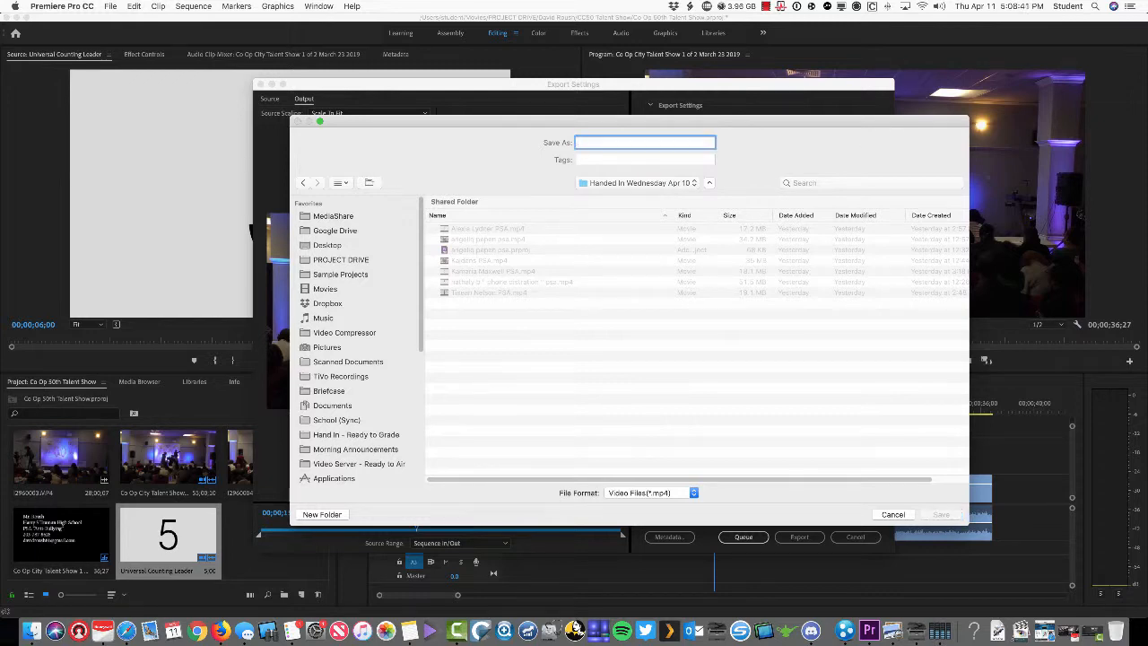
type("Mr Roushs PSA Project")
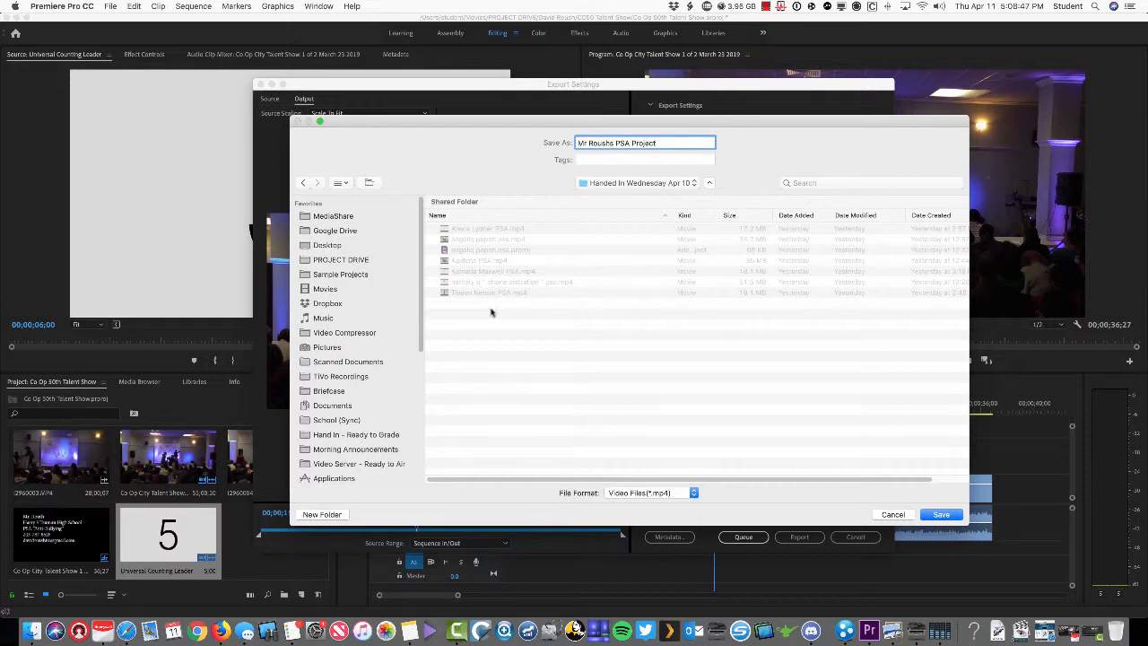
Confirm the save name and location, then export the sequence as H.264 MP4
left_click(938, 514)
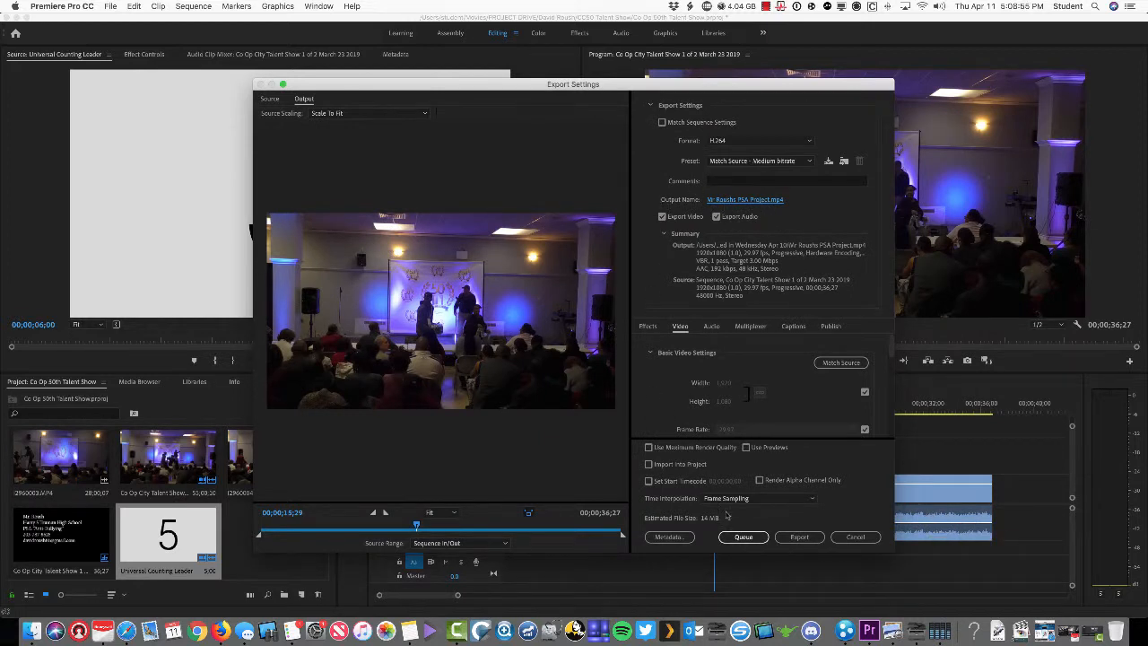
left_click(799, 537)
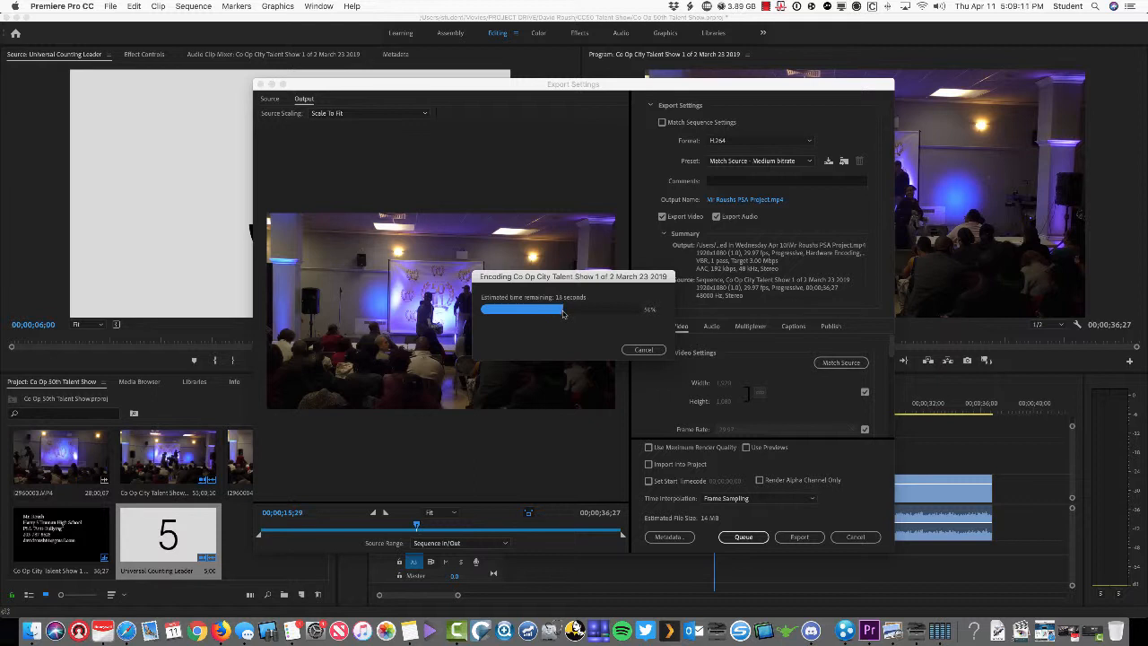
In Finder, open Hand In - Ready to Grade > Period 6 PSAs > Handed in Wednesday Apr 10, then return to Premiere
left_click(36, 631)
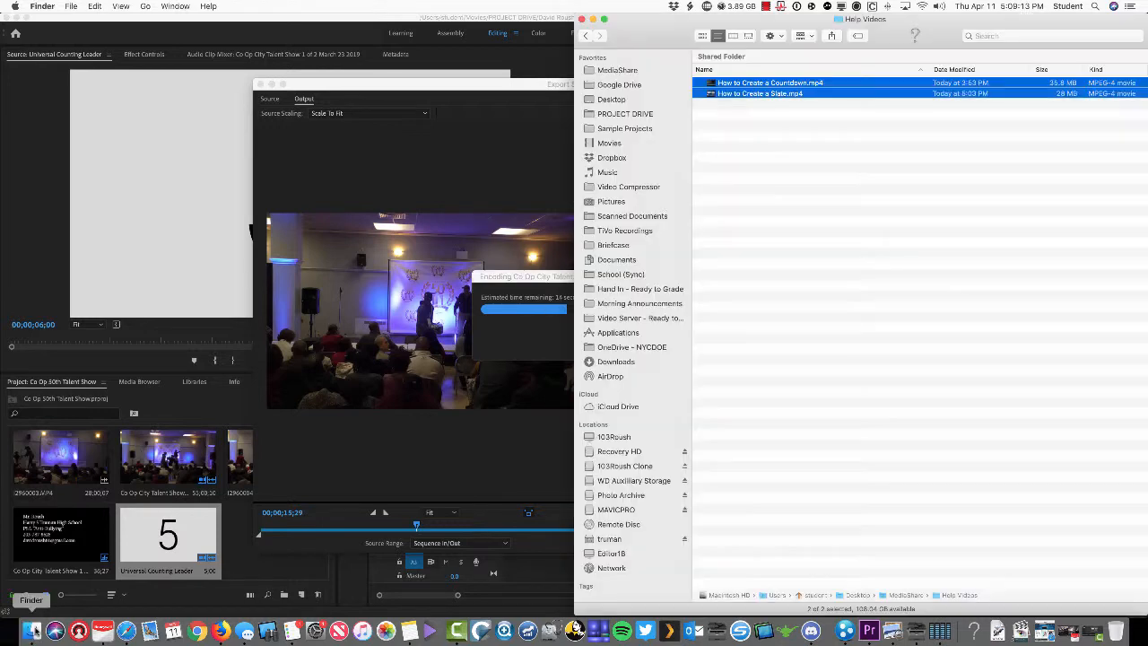
left_click(854, 352)
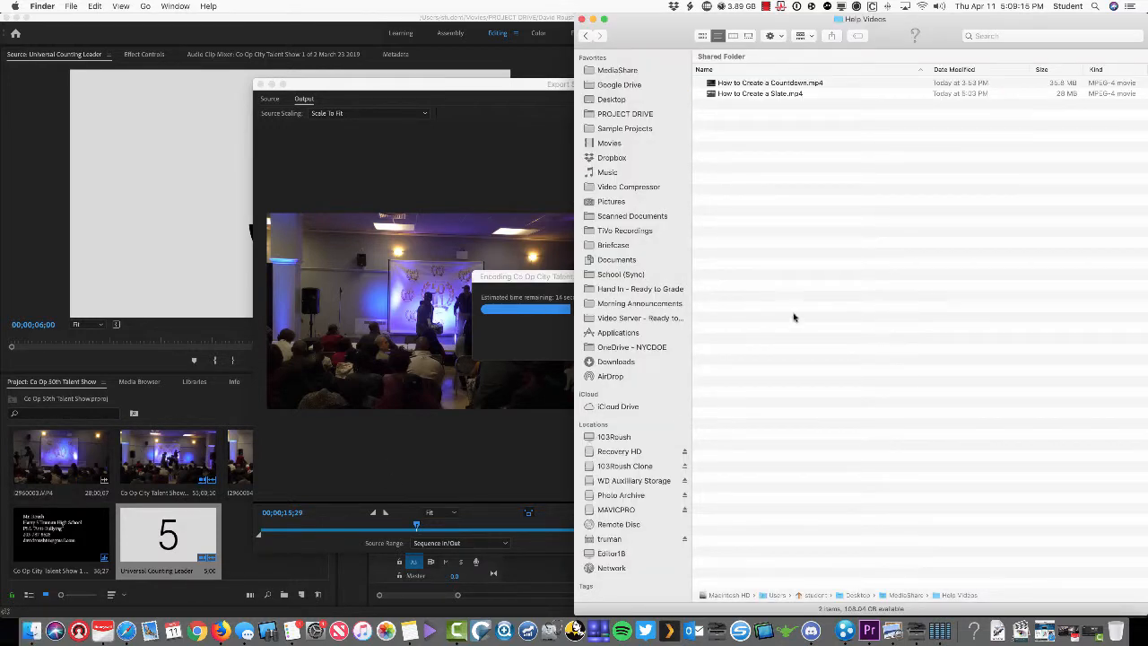
left_click(618, 290)
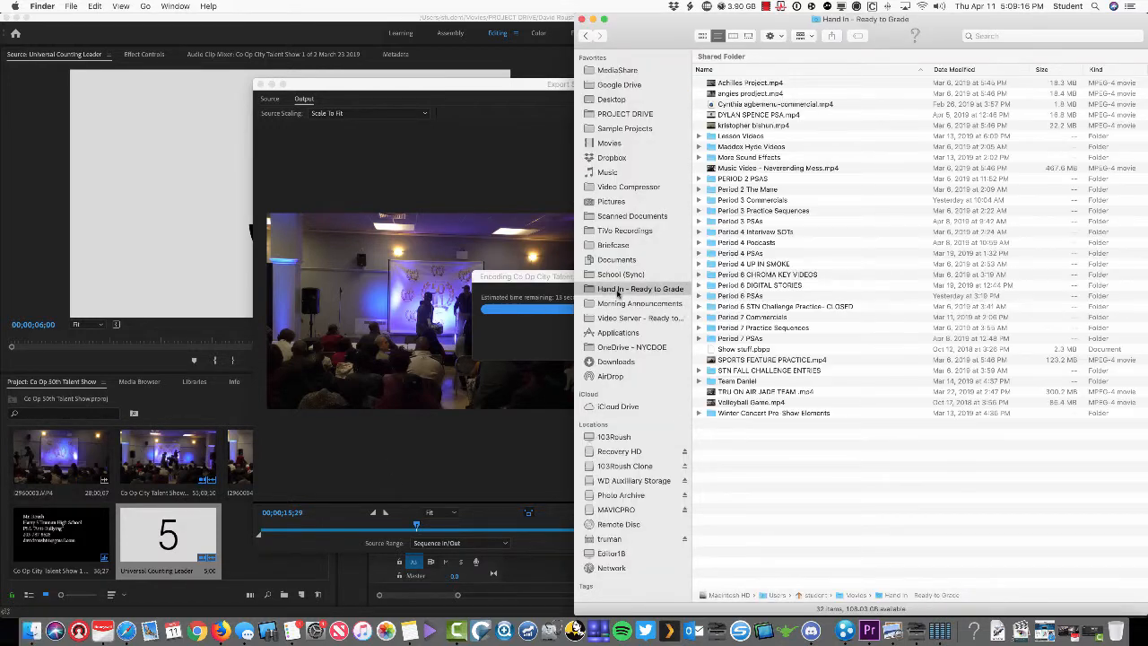
left_click(747, 296)
double_click(746, 297)
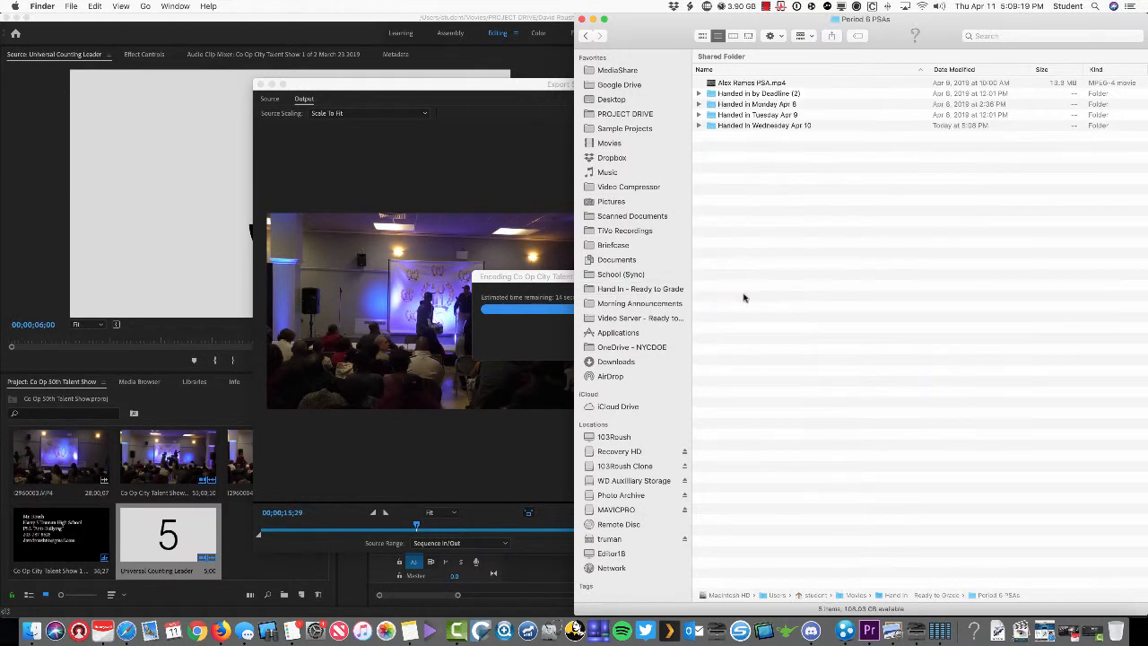
double_click(761, 127)
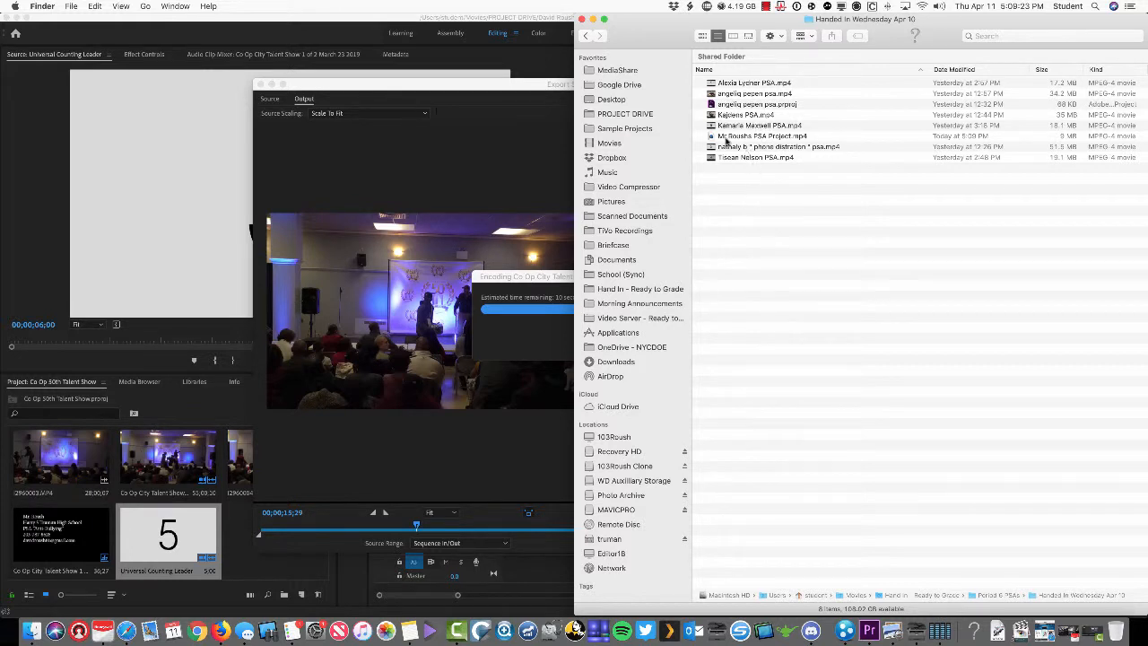
left_click(513, 282)
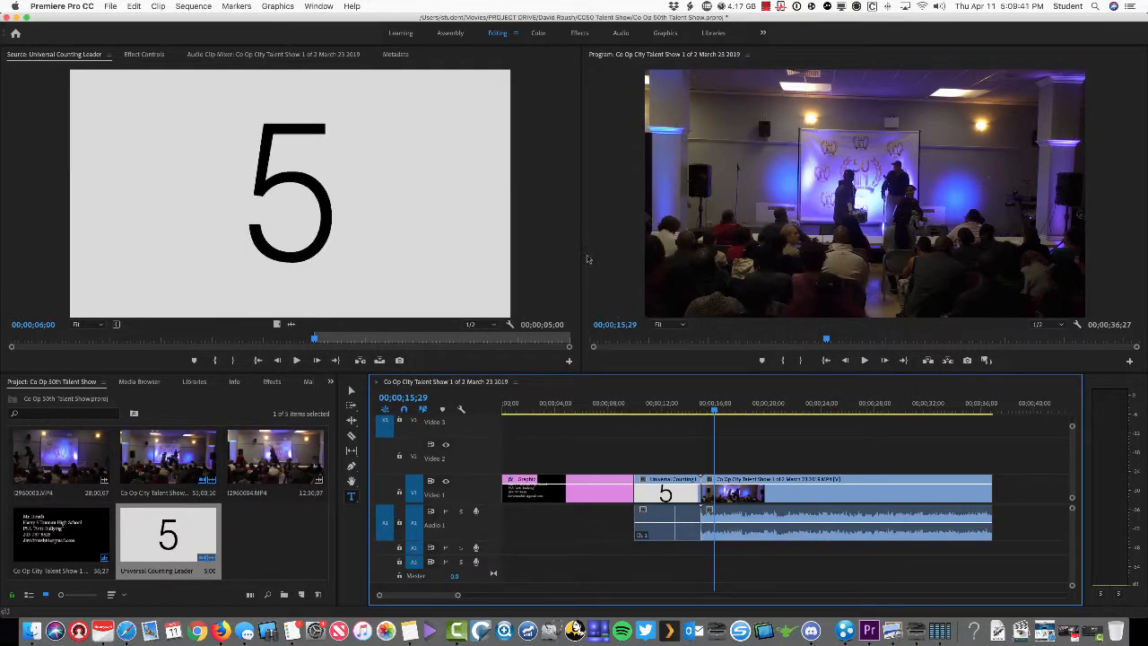
Open Resilio Sync's main window, launching it through a Spotlight search for 'resilio'
left_click(857, 7)
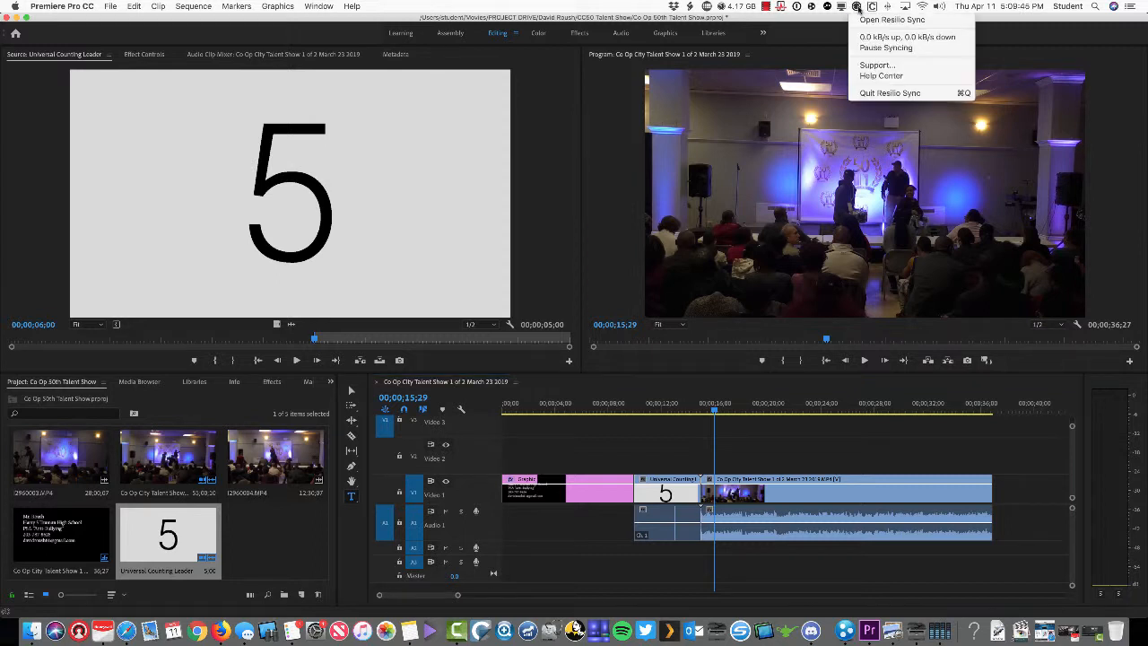
left_click(860, 19)
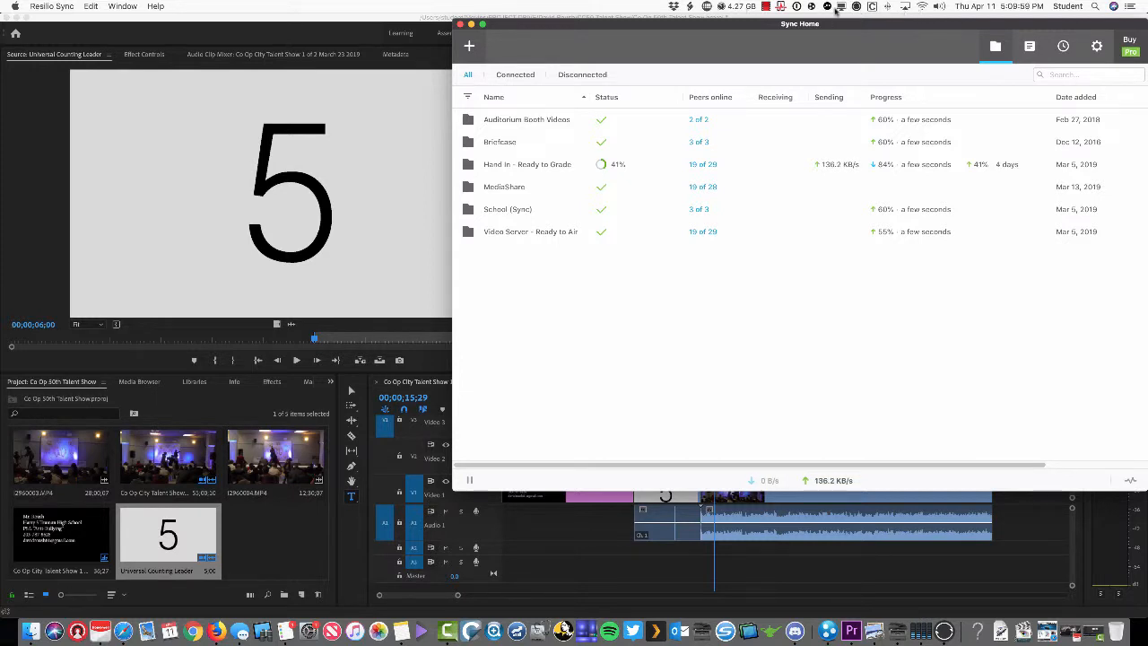
left_click(1095, 7)
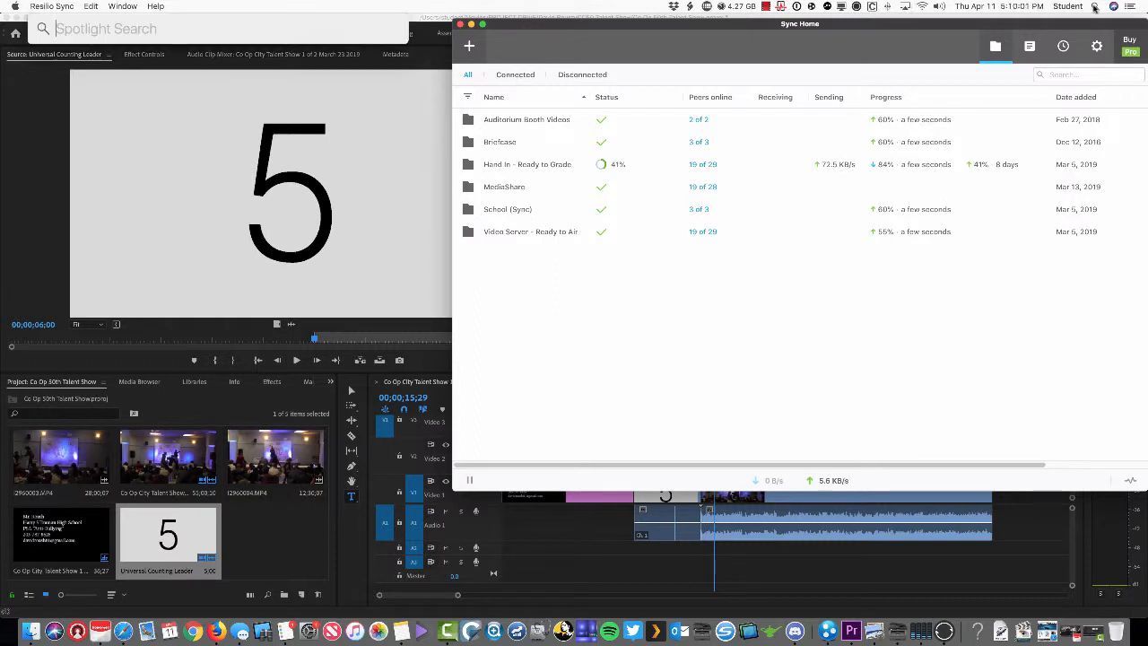
type("res")
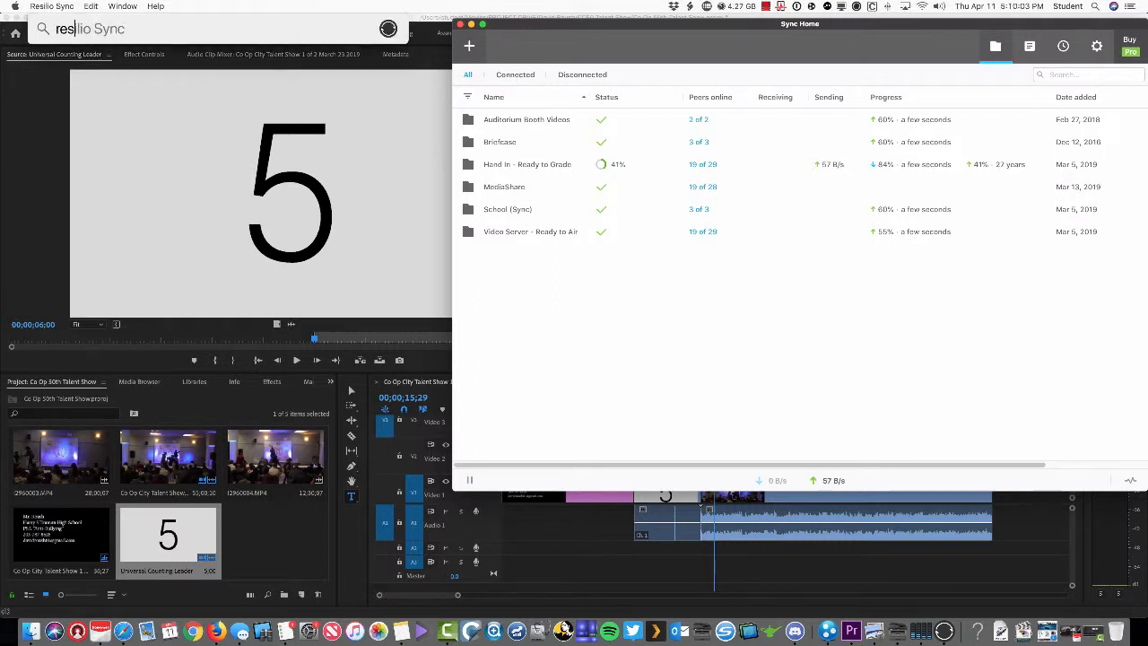
type("ilio")
key("Return")
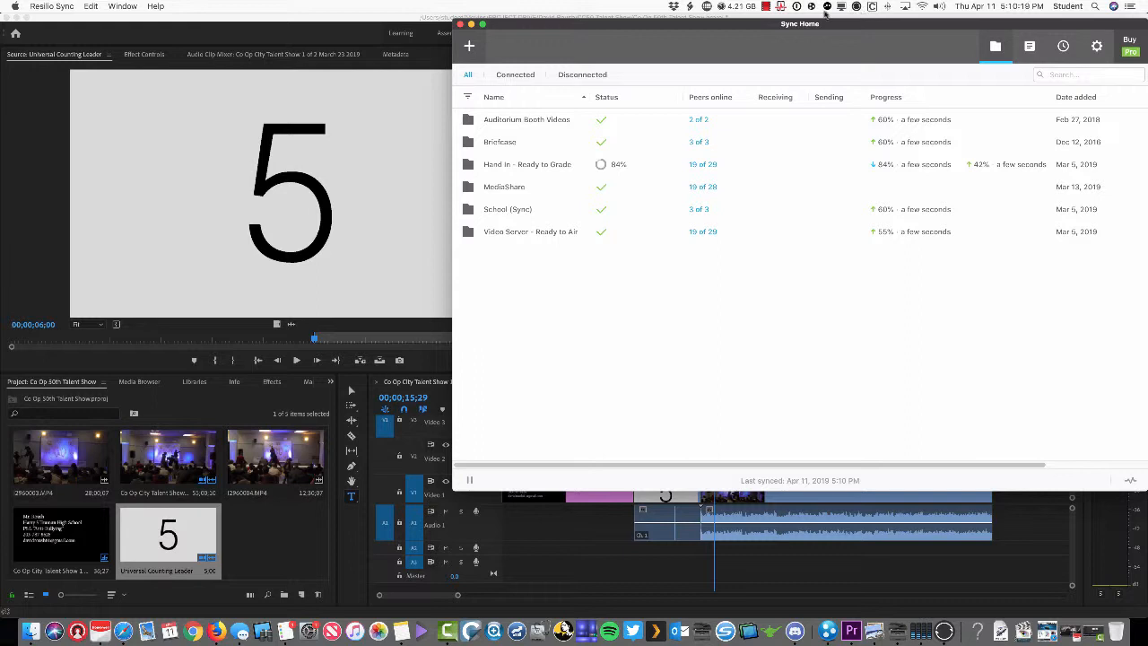
left_click(767, 8)
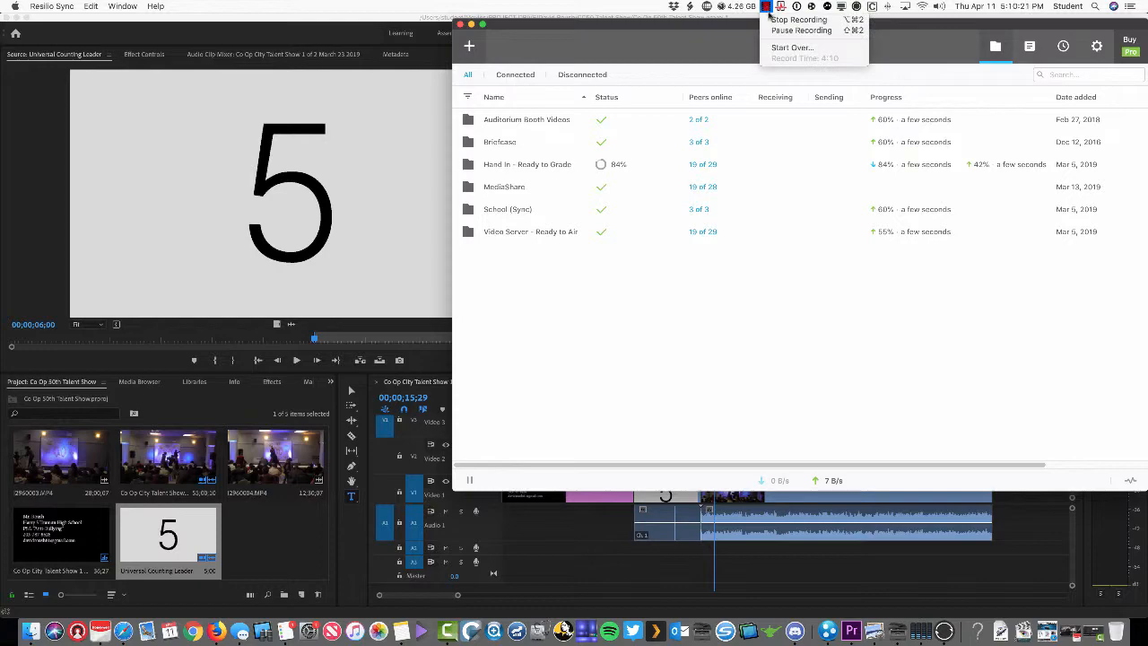